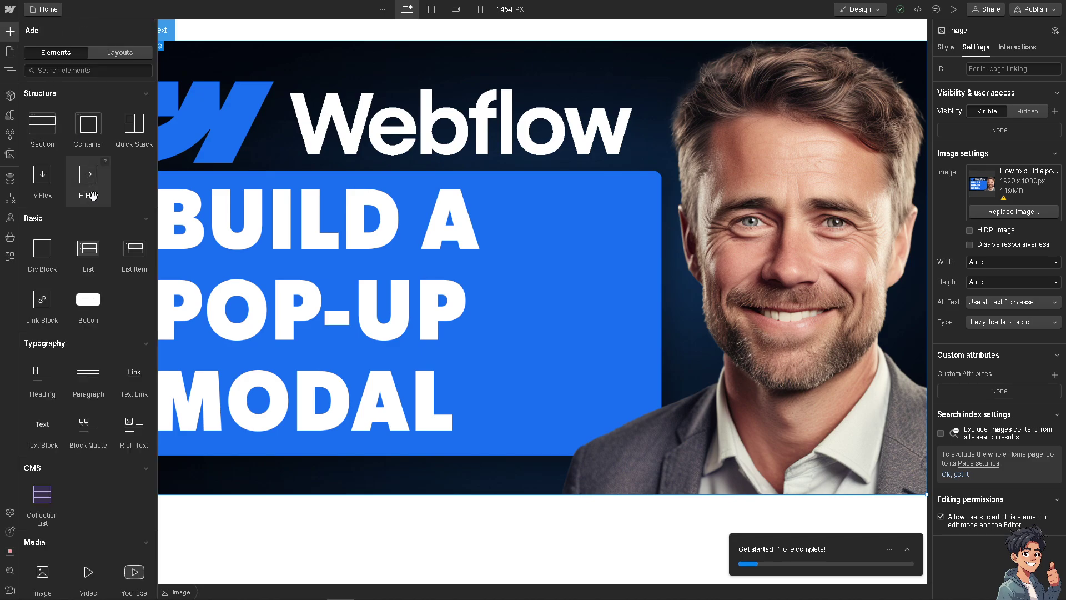
# Add a Div Block to the page and paste in a class name for it.
pyautogui.click(45, 251)
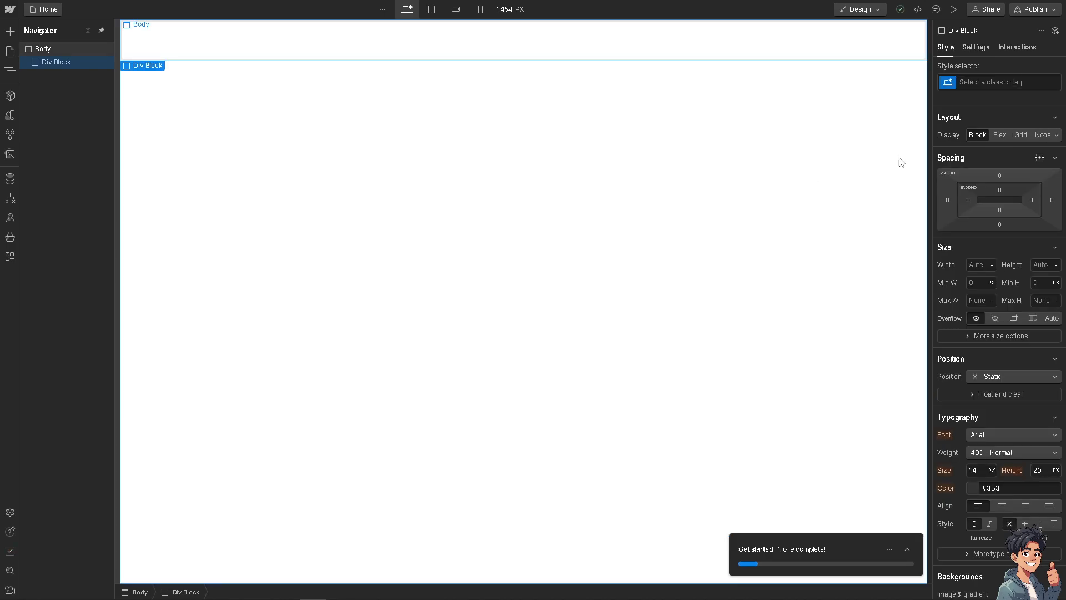
pyautogui.click(1012, 86)
pyautogui.write('How to build a pop-up modal in Webflow')
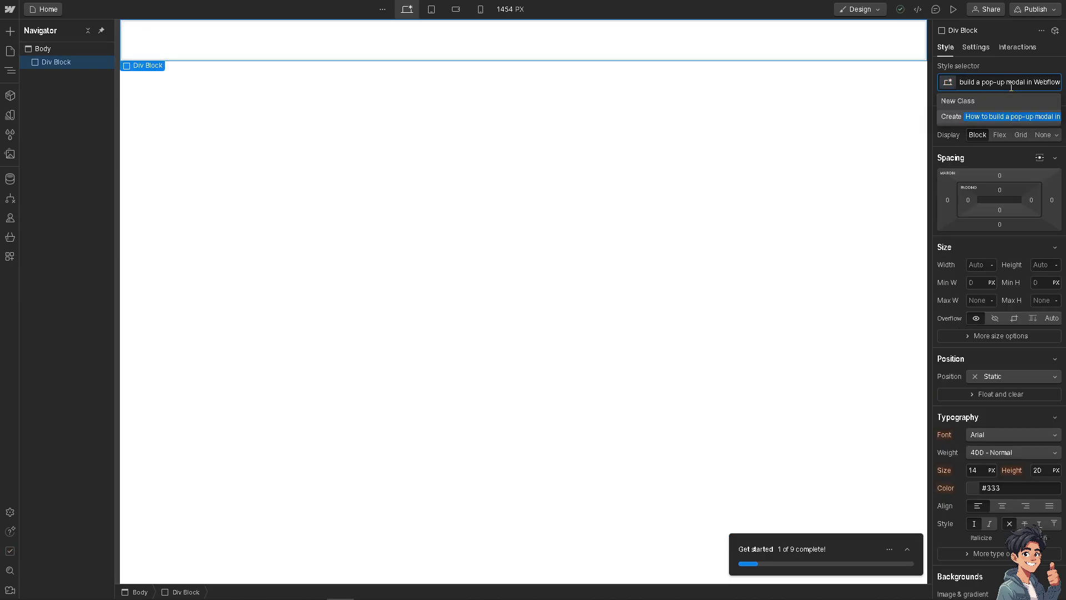
pyautogui.click(986, 158)
# Set the Div Block's position to Fixed with a z-index of 99.
pyautogui.scroll(-2, 983, 167)
pyautogui.click(982, 164)
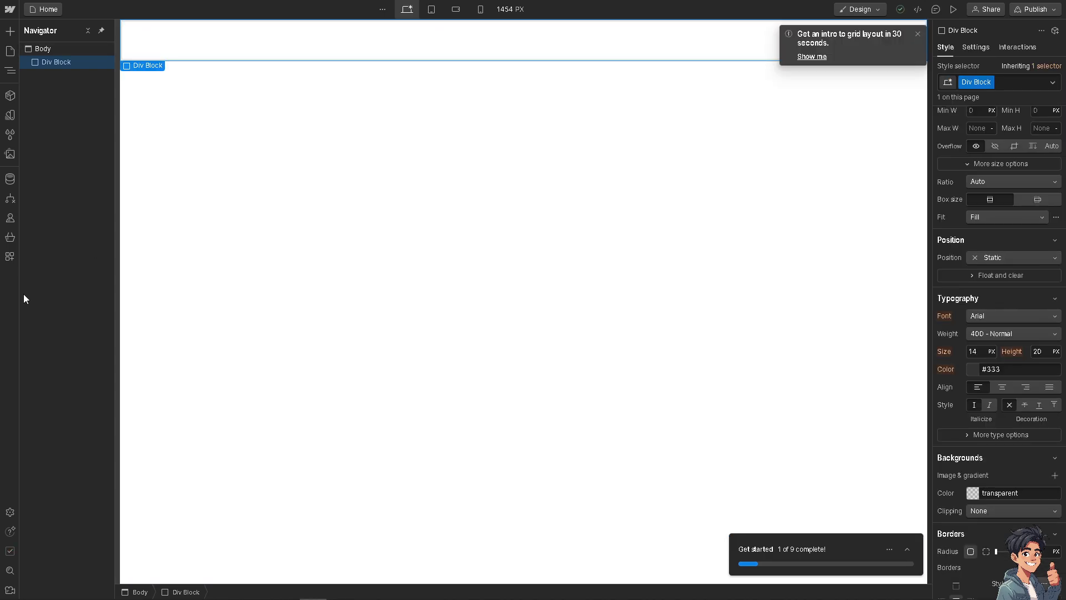
pyautogui.click(1005, 255)
pyautogui.click(1006, 297)
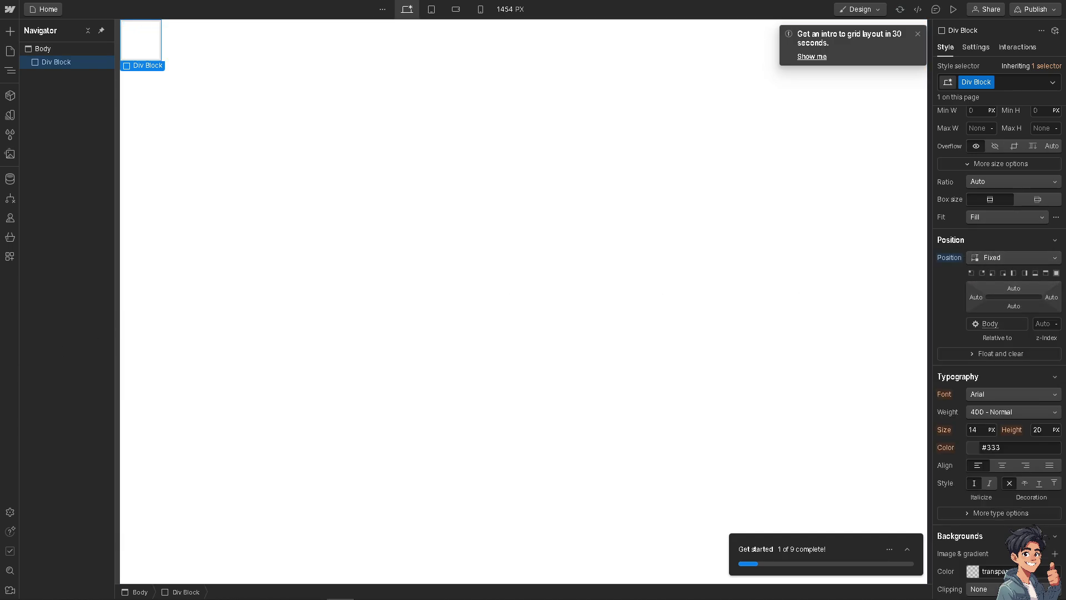
pyautogui.click(1045, 323)
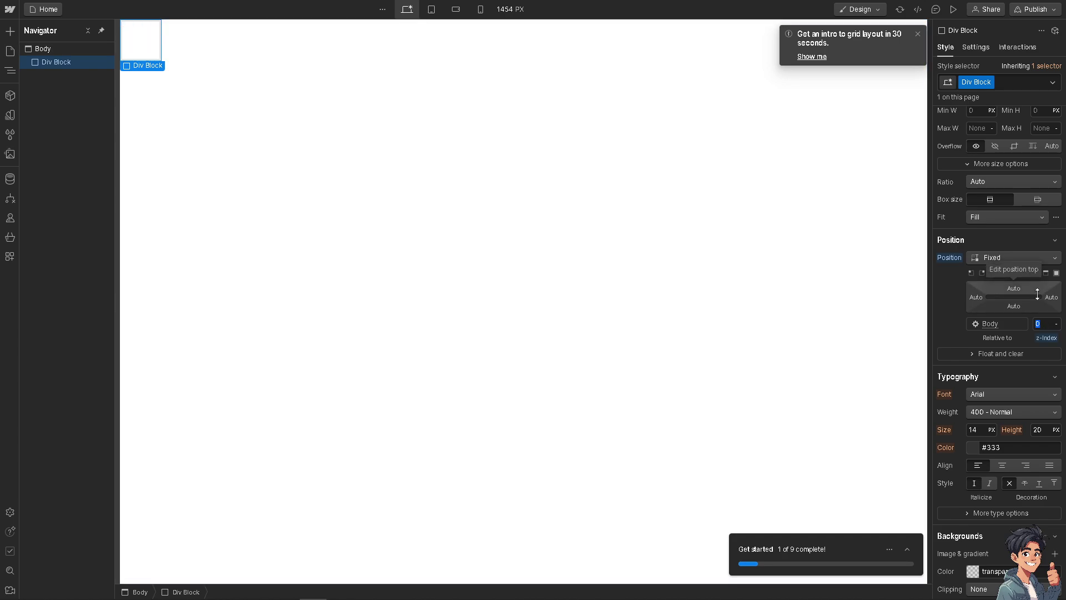
pyautogui.click(1042, 323)
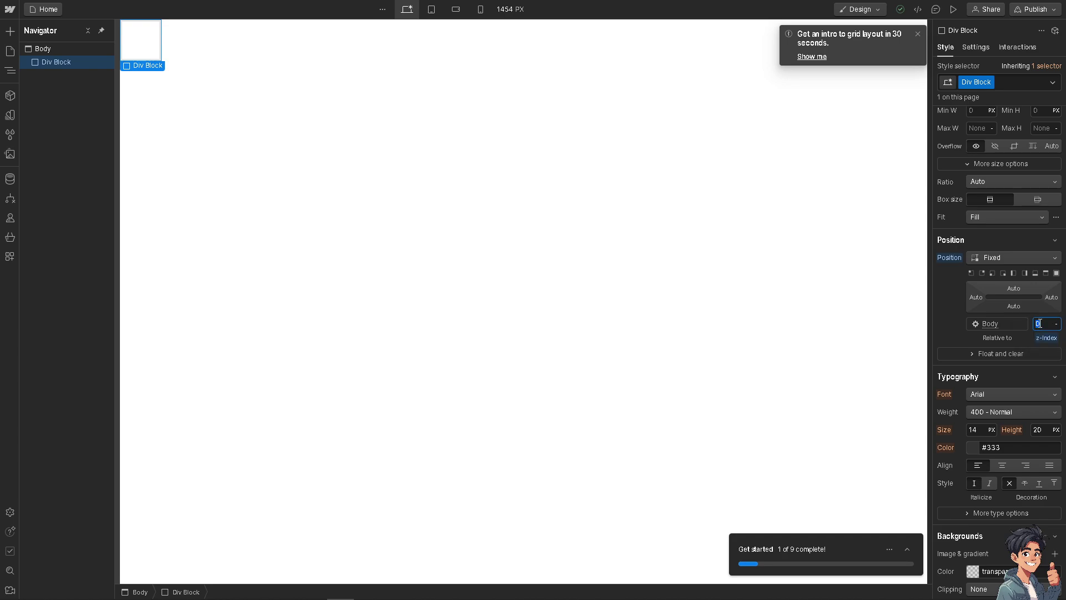
pyautogui.write('99')
# Check the Div Block's clipping and background colour, leaving clipping at None and background unchanged.
pyautogui.click(215, 150)
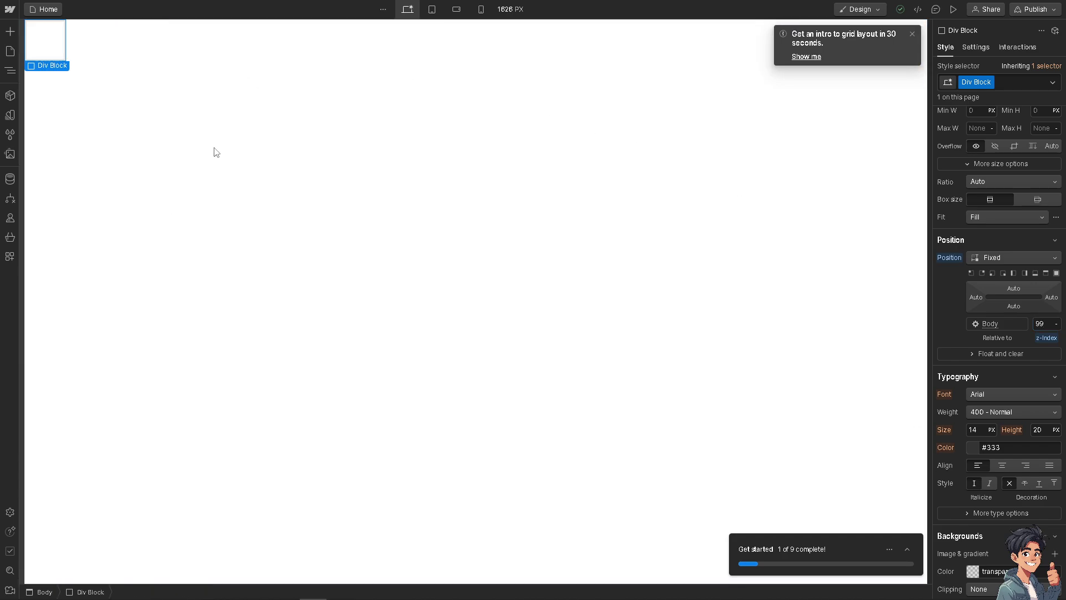
pyautogui.click(10, 74)
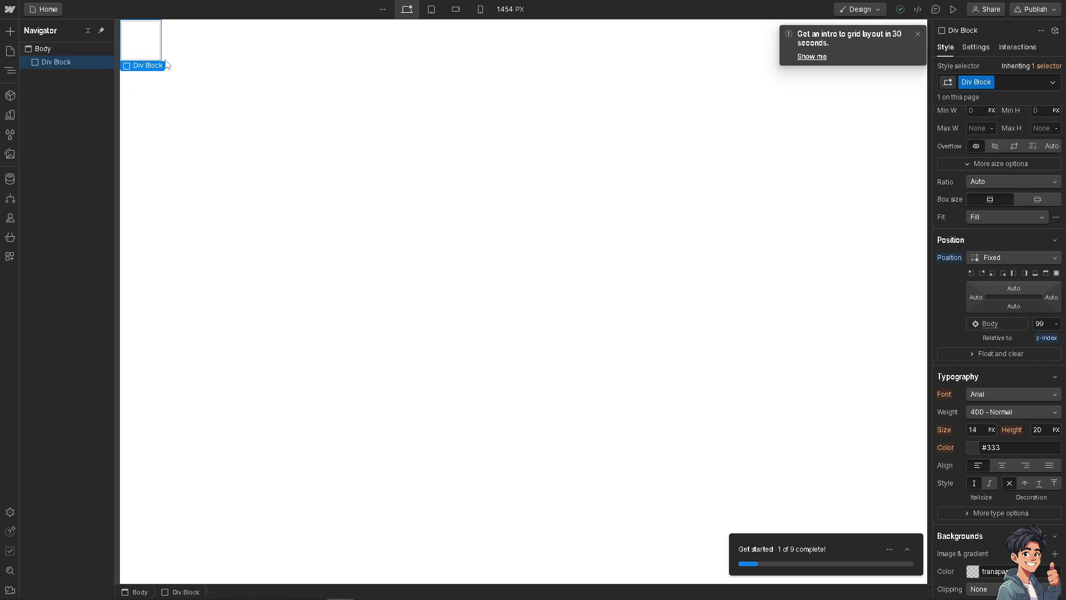
pyautogui.scroll(-7, 1009, 213)
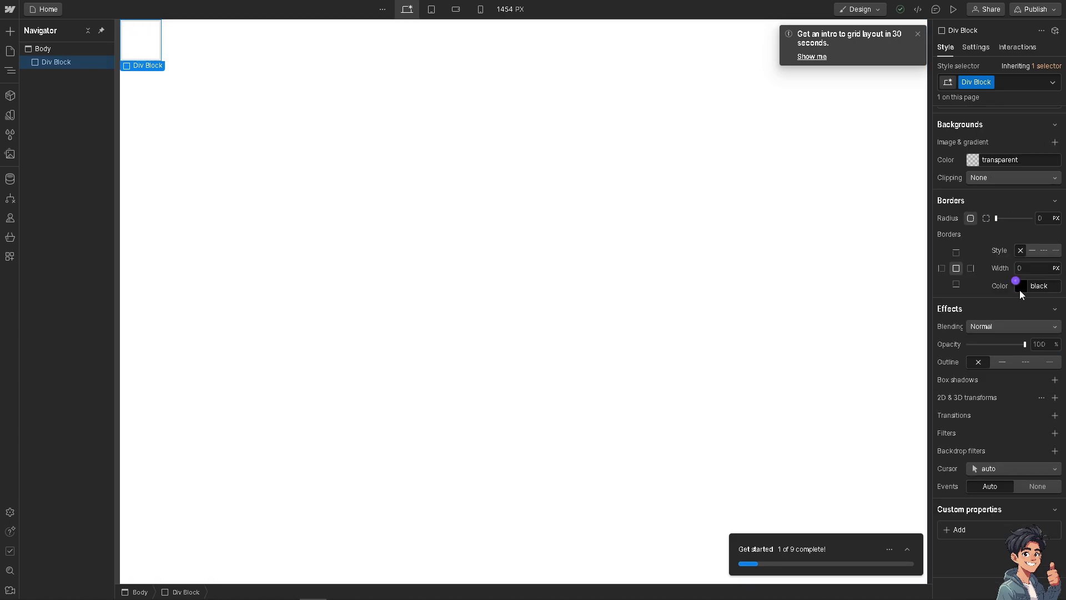
pyautogui.scroll(4, 1018, 284)
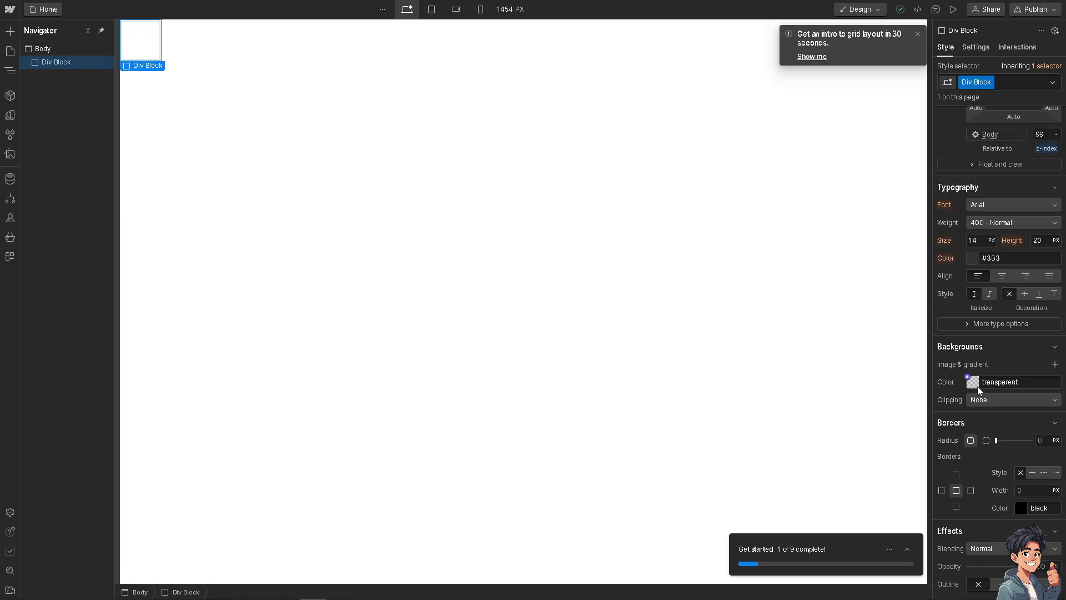
pyautogui.click(1006, 401)
pyautogui.click(1006, 401)
pyautogui.click(1011, 382)
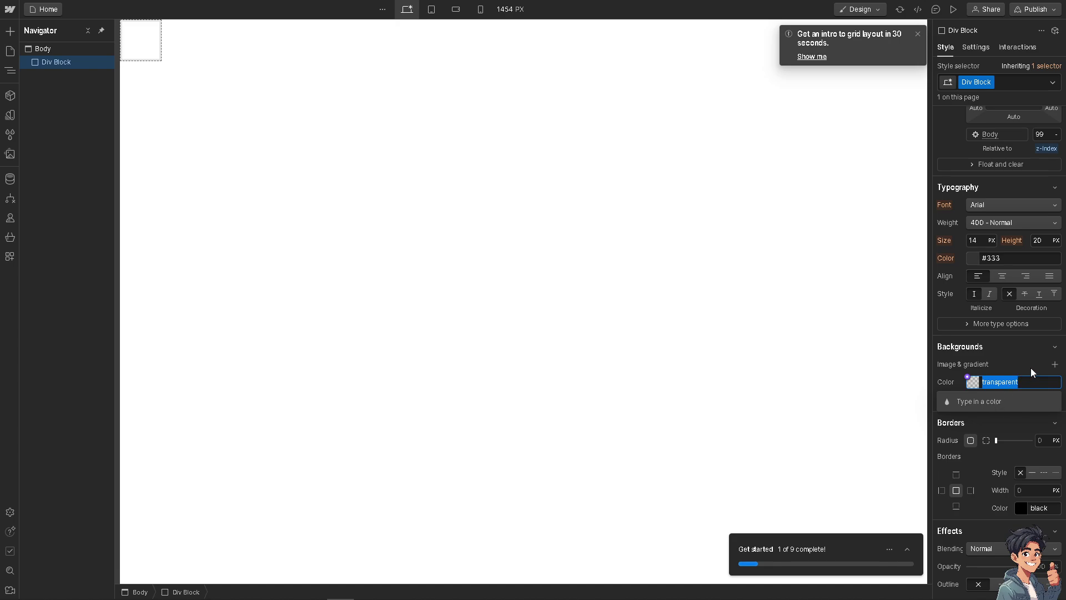
pyautogui.press('Escape')
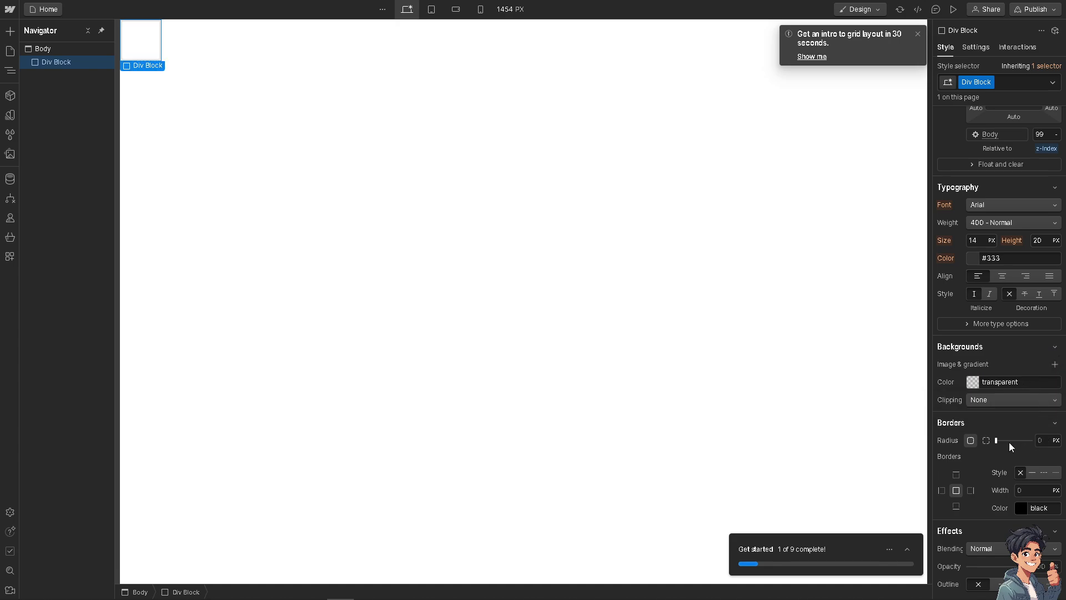
# Set the Div Block's cursor to pointer in the Effects section.
pyautogui.scroll(4, 994, 352)
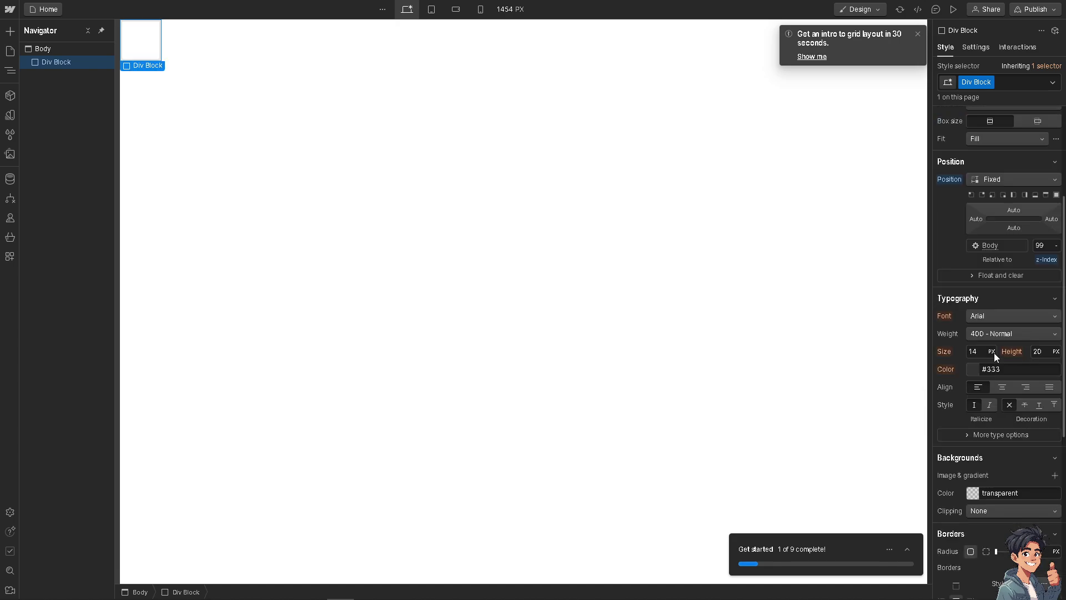
pyautogui.scroll(-5, 994, 352)
pyautogui.scroll(-1, 1015, 513)
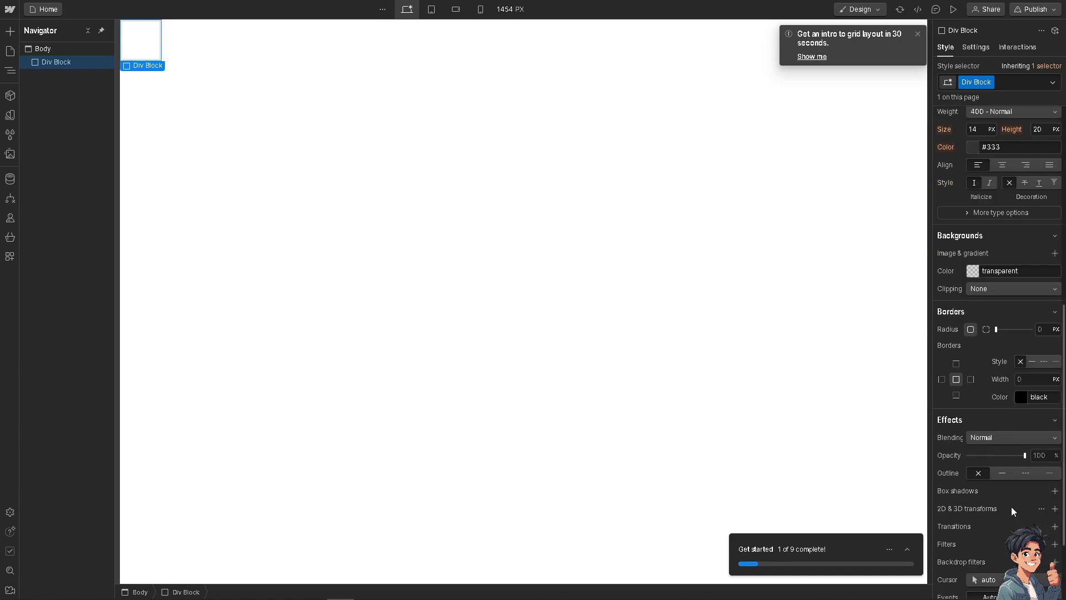
pyautogui.scroll(-2, 1022, 518)
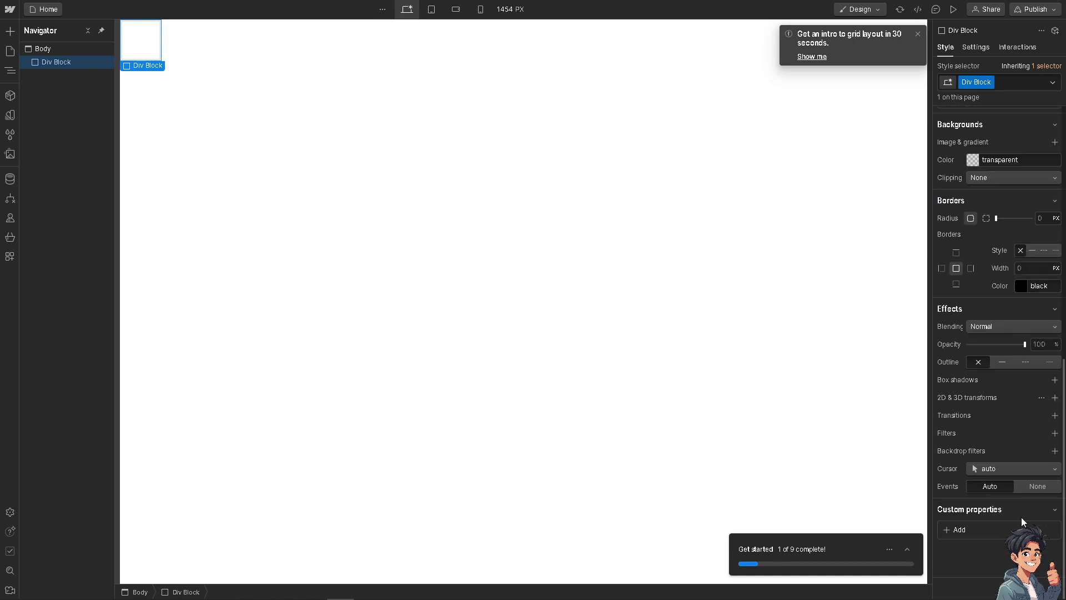
pyautogui.click(1028, 472)
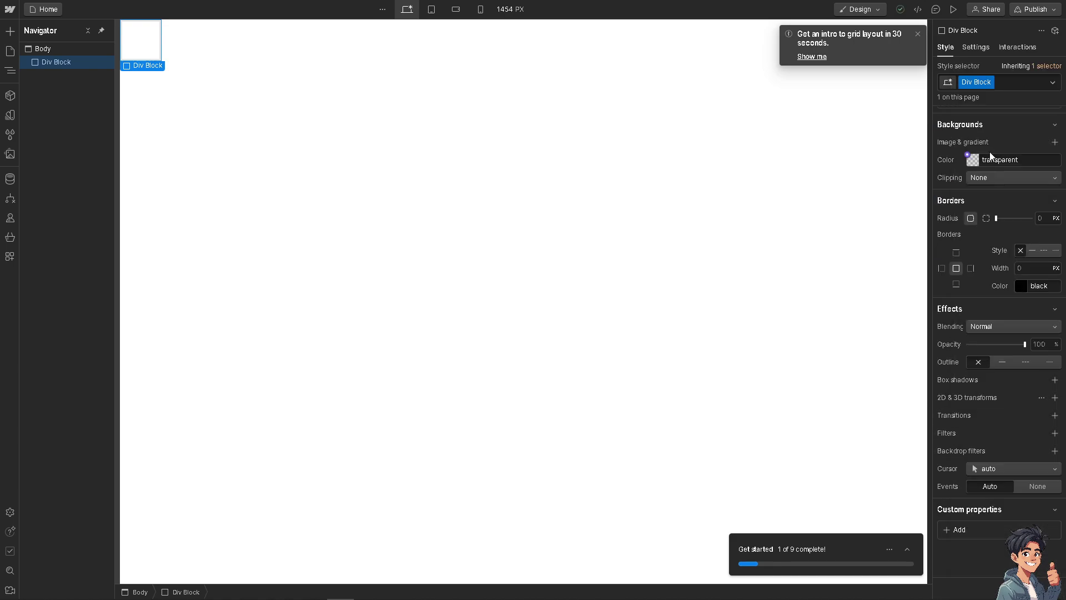
pyautogui.press('Escape')
pyautogui.click(1022, 469)
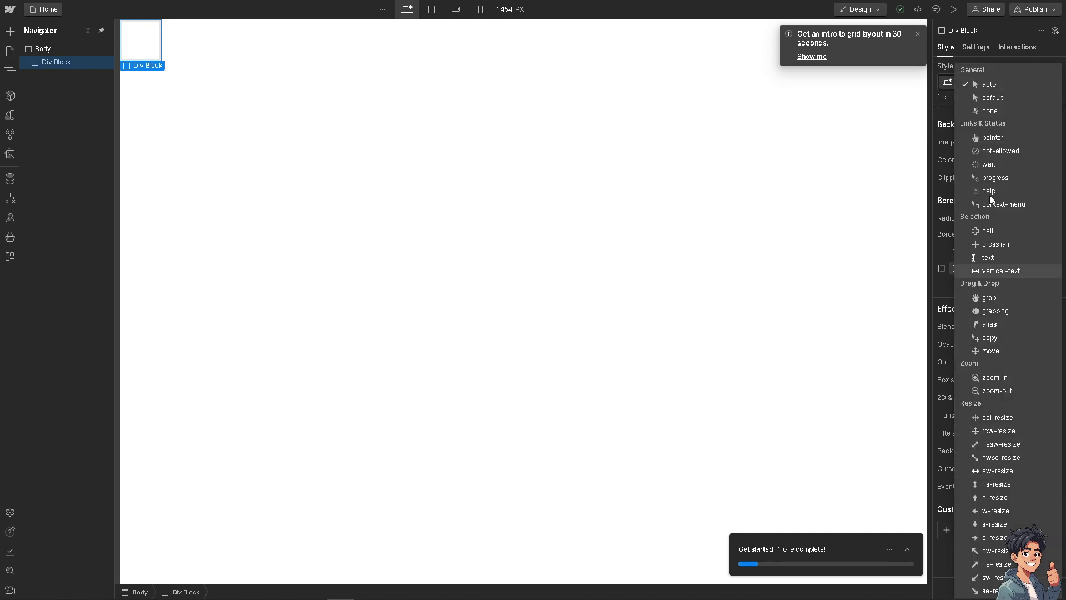
pyautogui.click(946, 143)
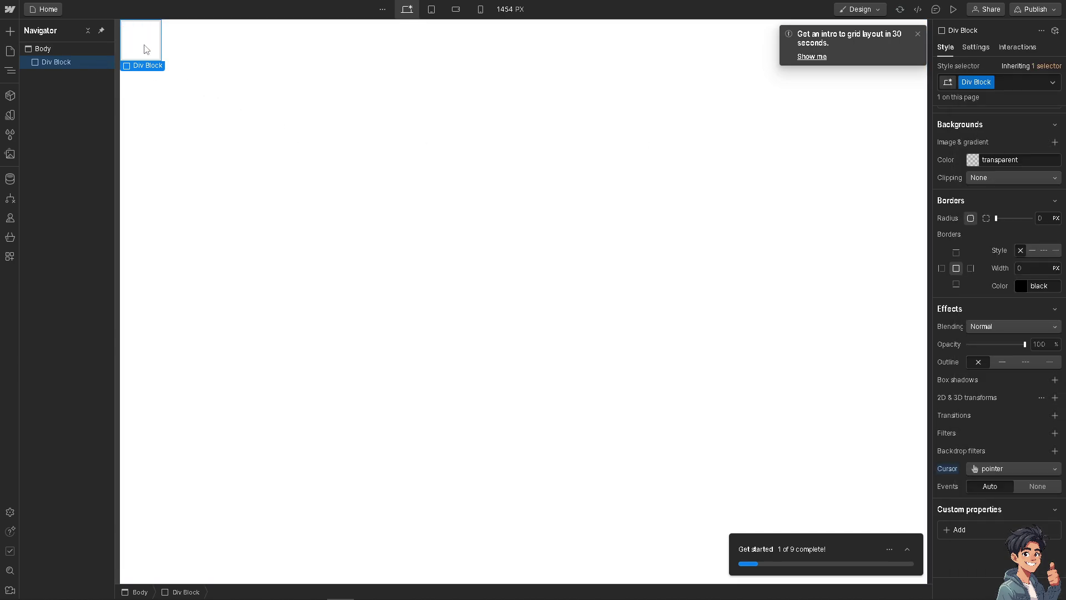
pyautogui.click(353, 209)
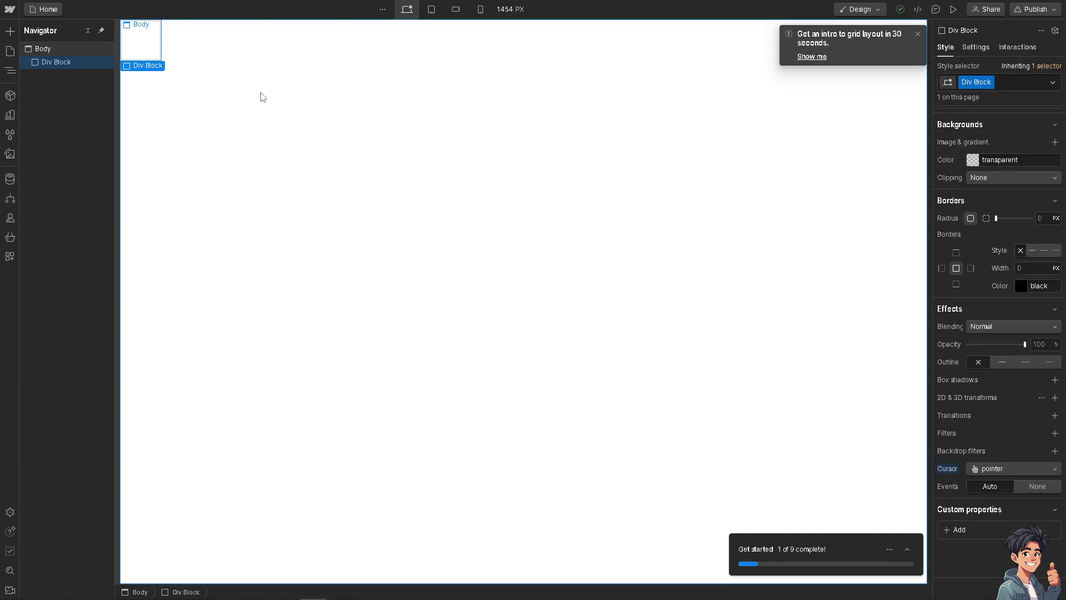
# Reselect the Div Block in the Navigator and open its context menu.
pyautogui.click(87, 62)
pyautogui.click(143, 71)
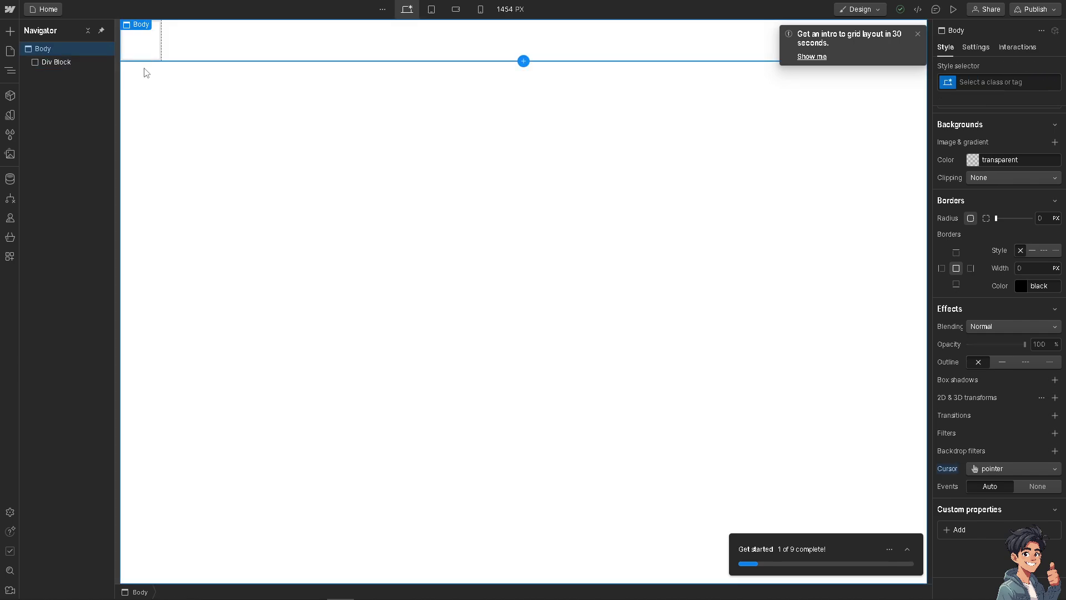
pyautogui.click(148, 41)
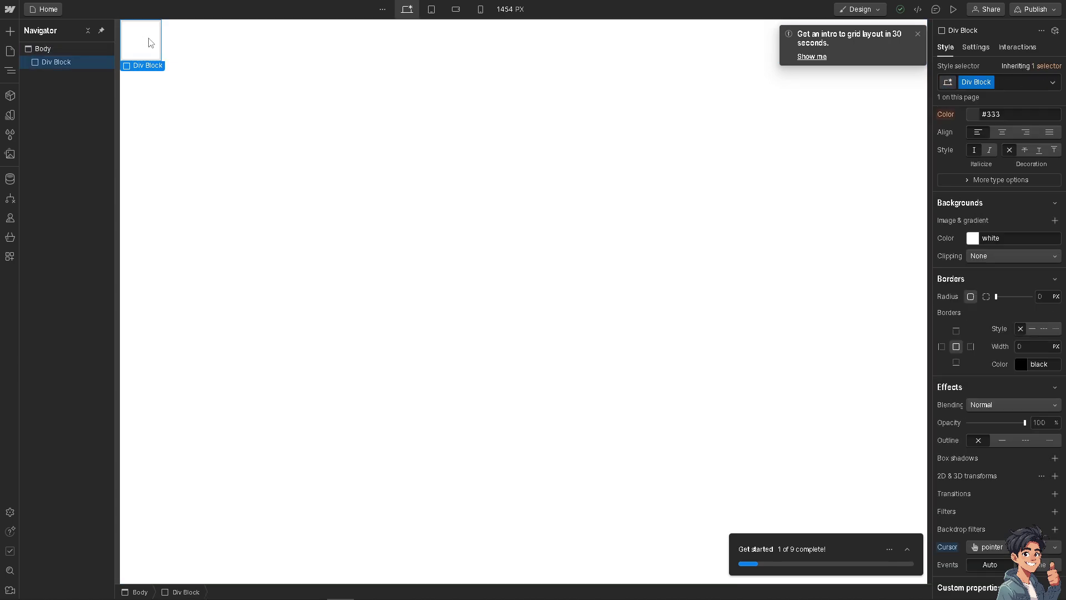
pyautogui.rightClick(82, 64)
pyautogui.moveTo(165, 73)
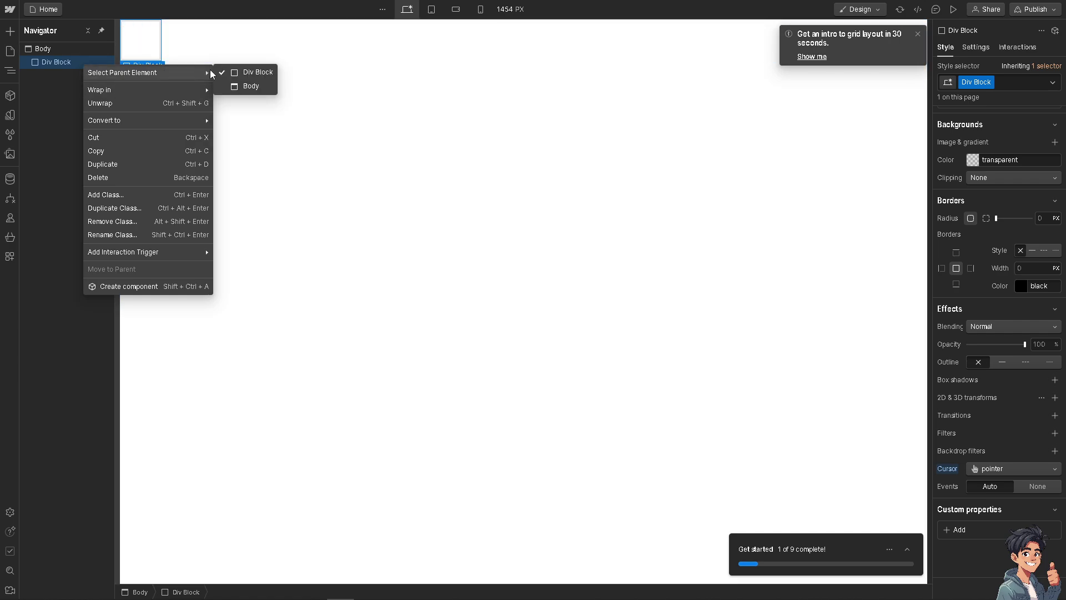
pyautogui.moveTo(185, 122)
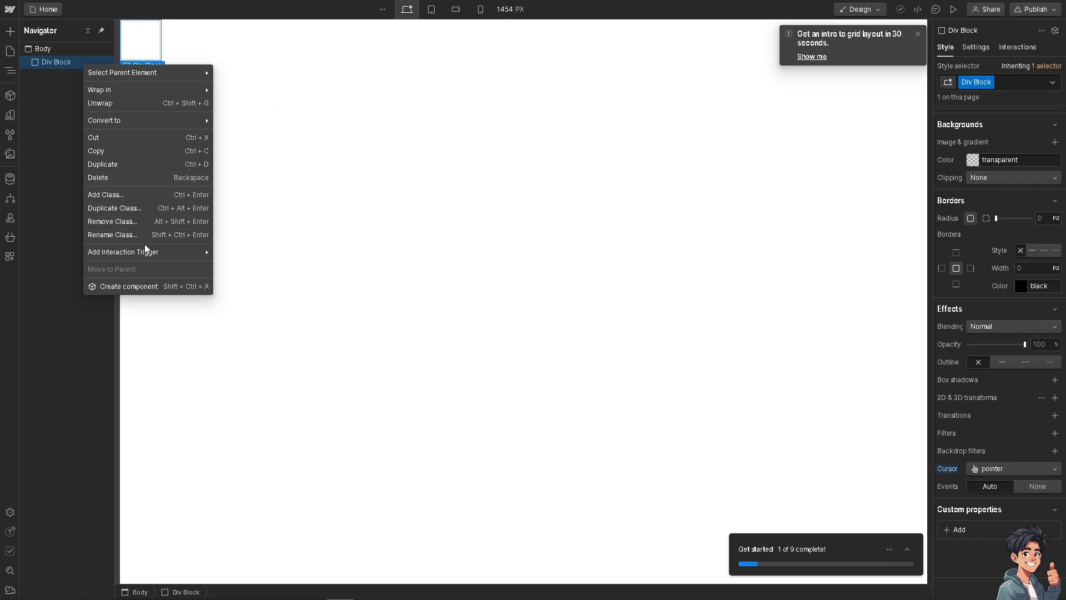
pyautogui.moveTo(148, 254)
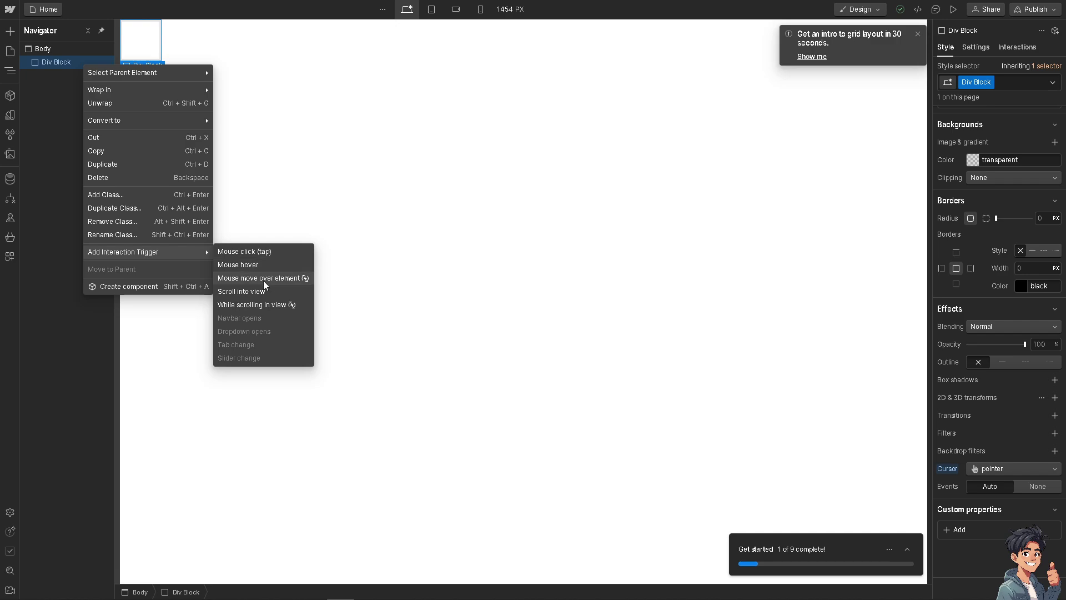
# Create a component named 'Andy's Gudides' with no group, then return to the Home page.
pyautogui.click(175, 286)
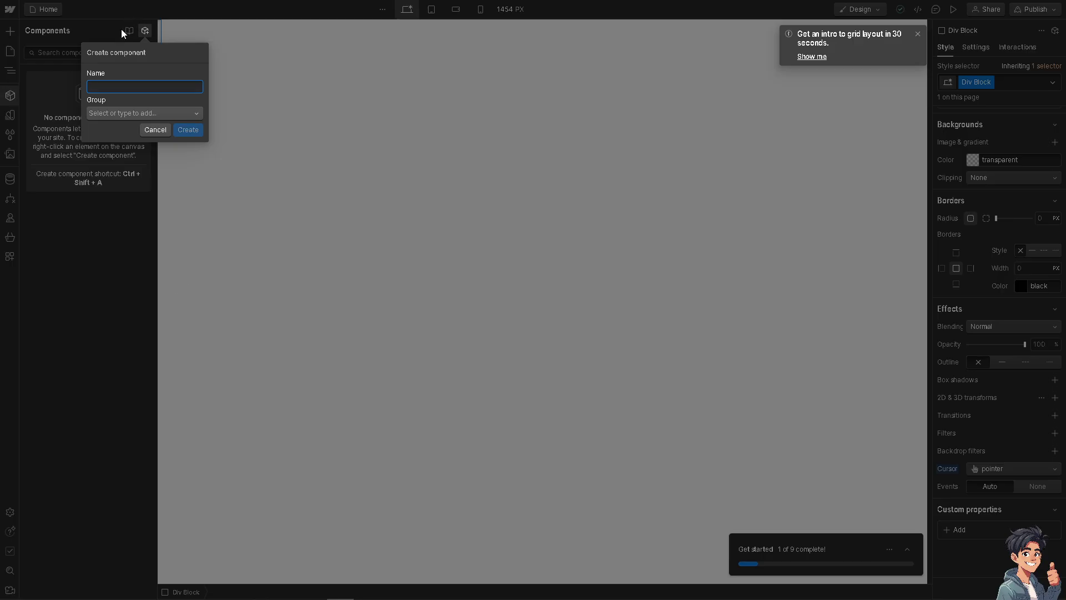
pyautogui.click(159, 62)
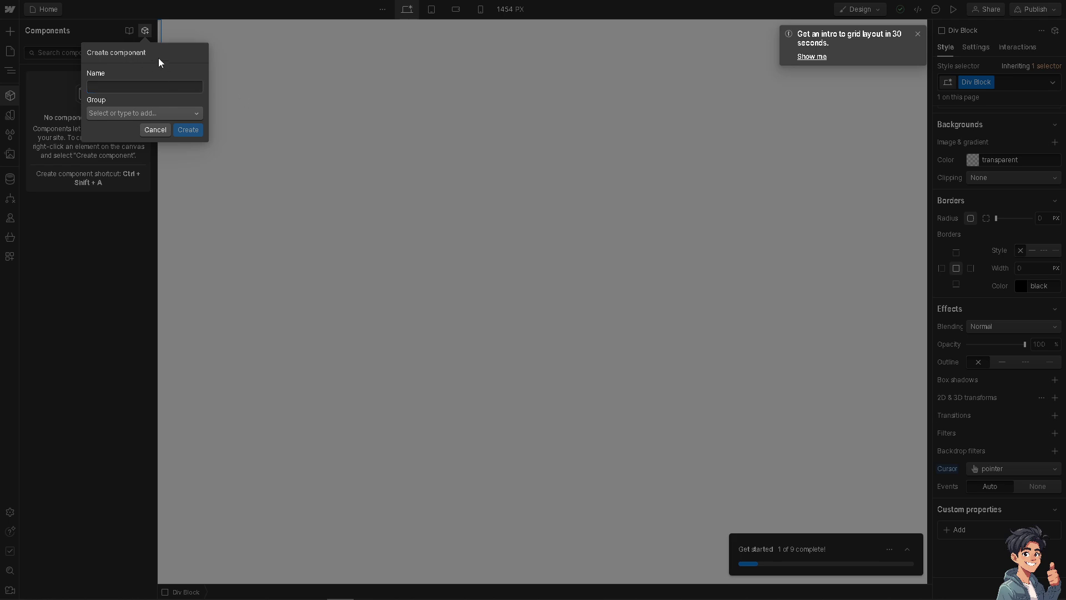
pyautogui.click(128, 86)
pyautogui.write('Andy')
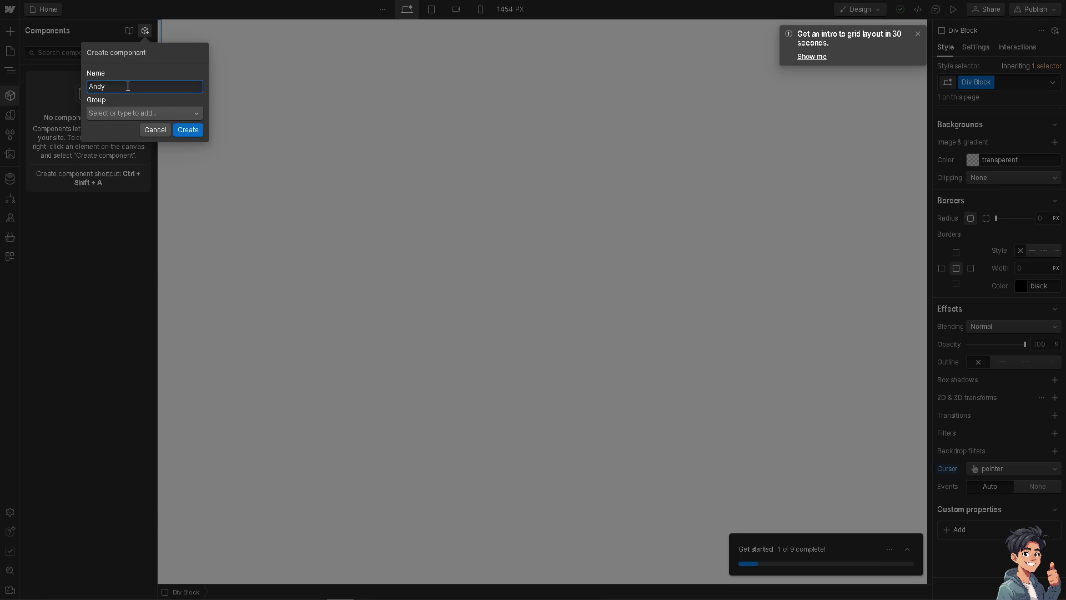
pyautogui.write("'s Gudides")
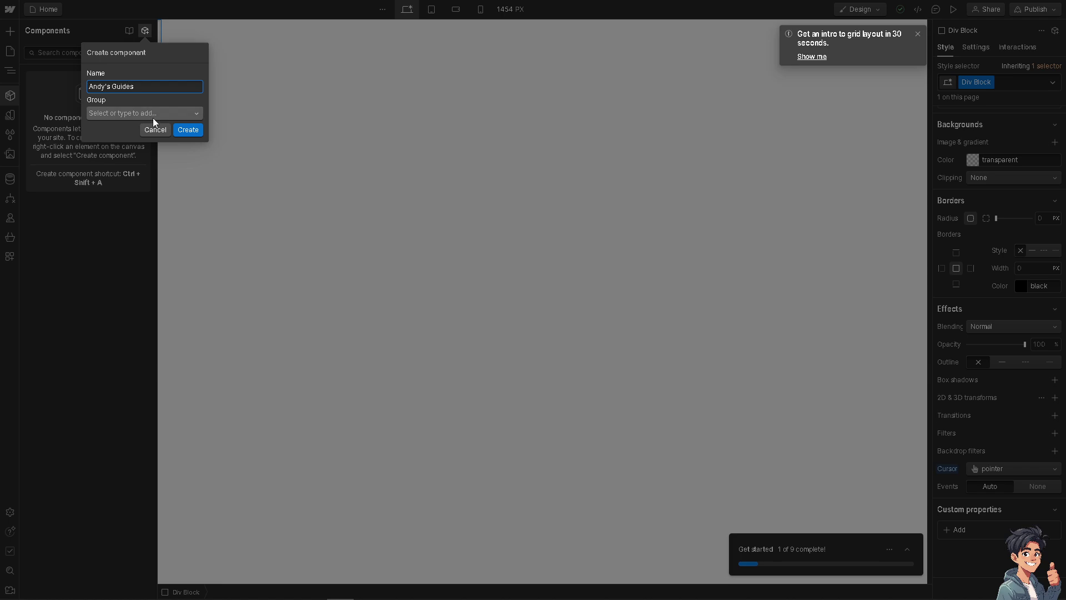
pyautogui.click(153, 116)
pyautogui.click(155, 115)
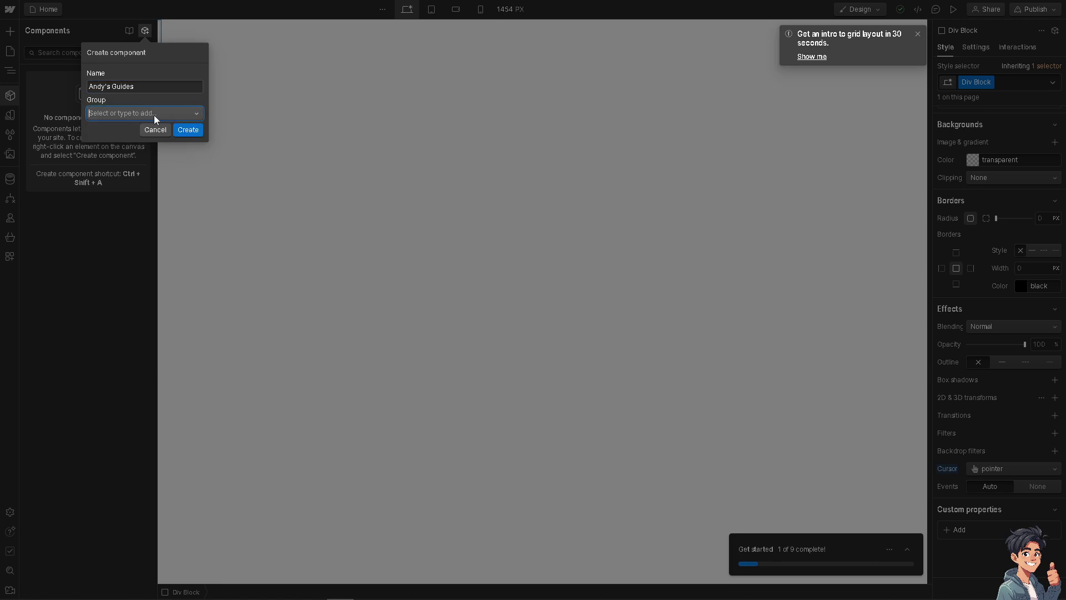
pyautogui.click(191, 135)
pyautogui.click(439, 105)
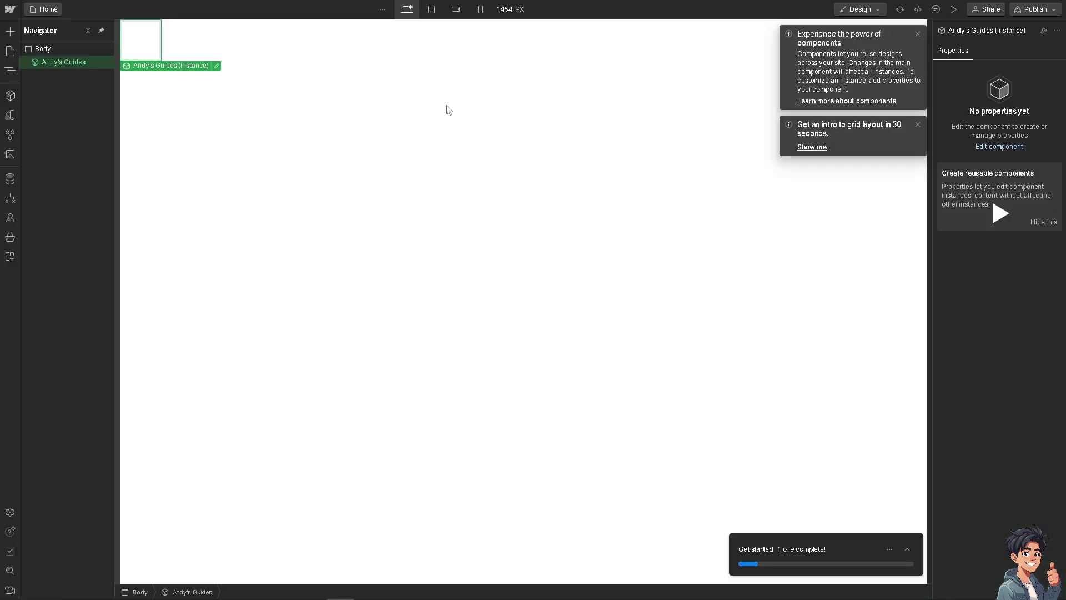